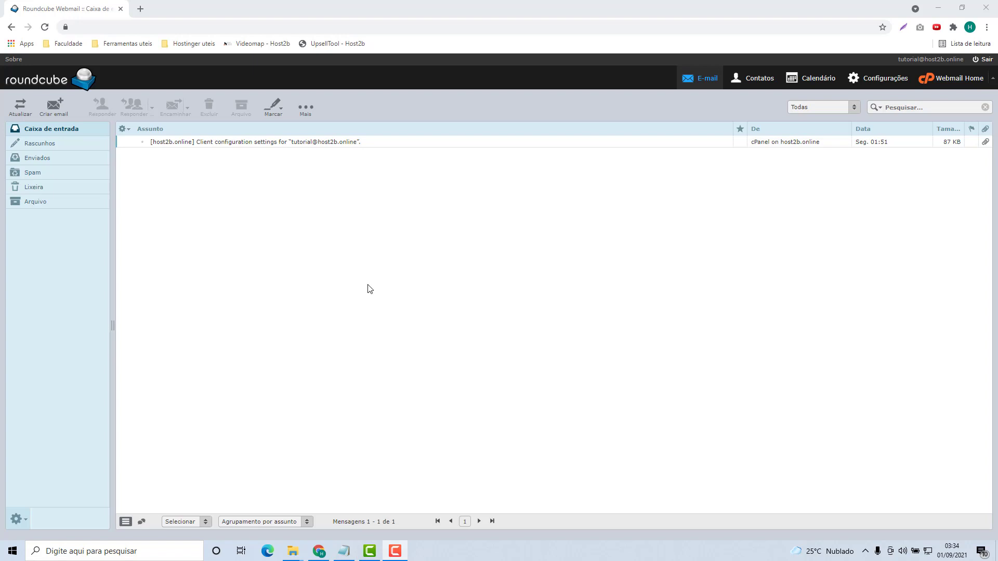
Step: Open the account's identity in the webmail settings and enable the HTML signature
left_click(867, 79)
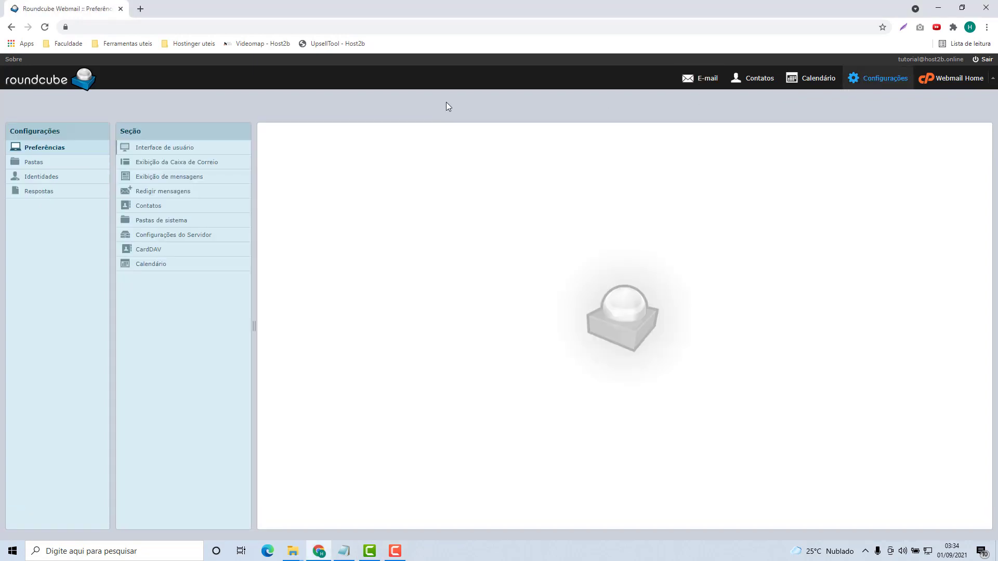
left_click(33, 177)
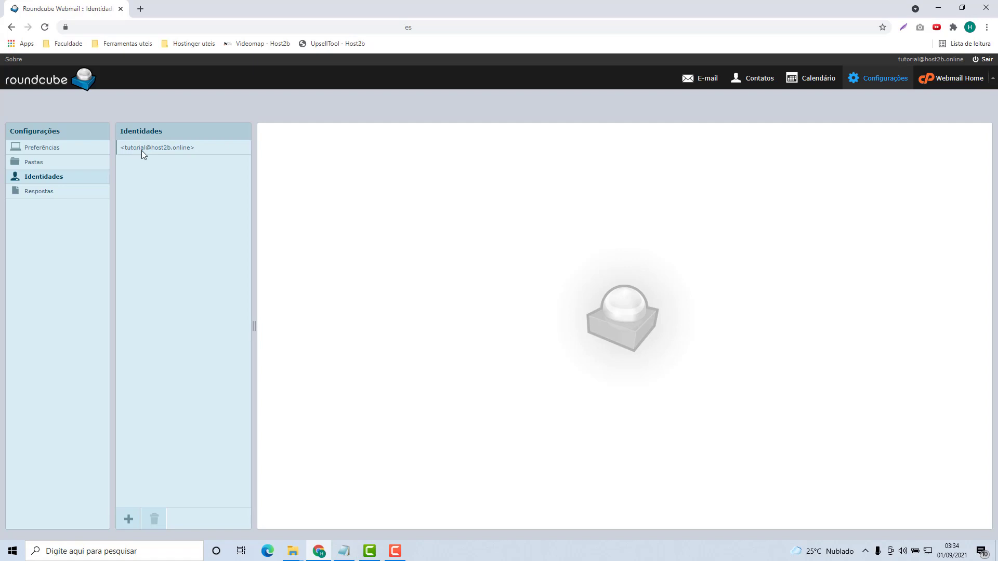
left_click(141, 151)
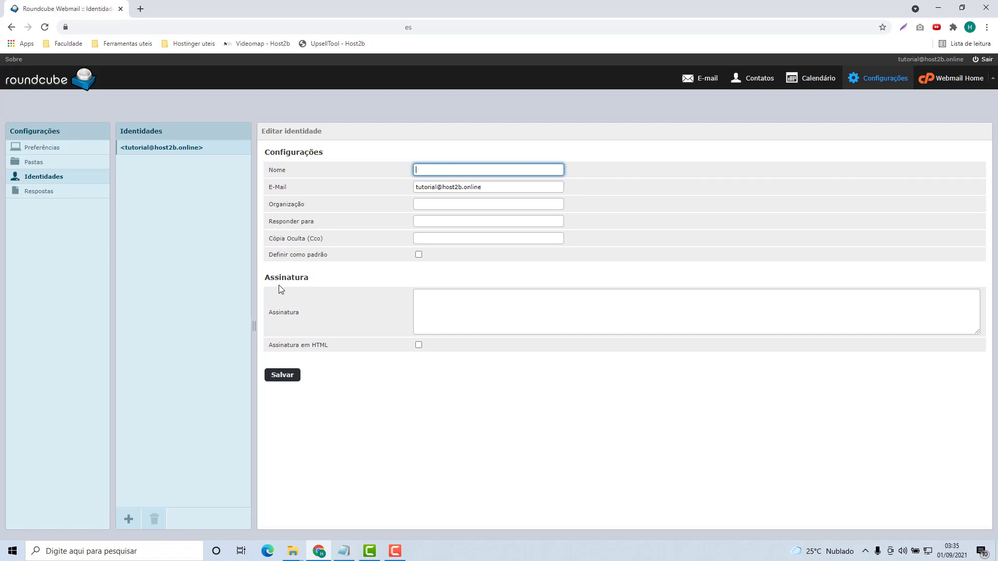
left_click(421, 318)
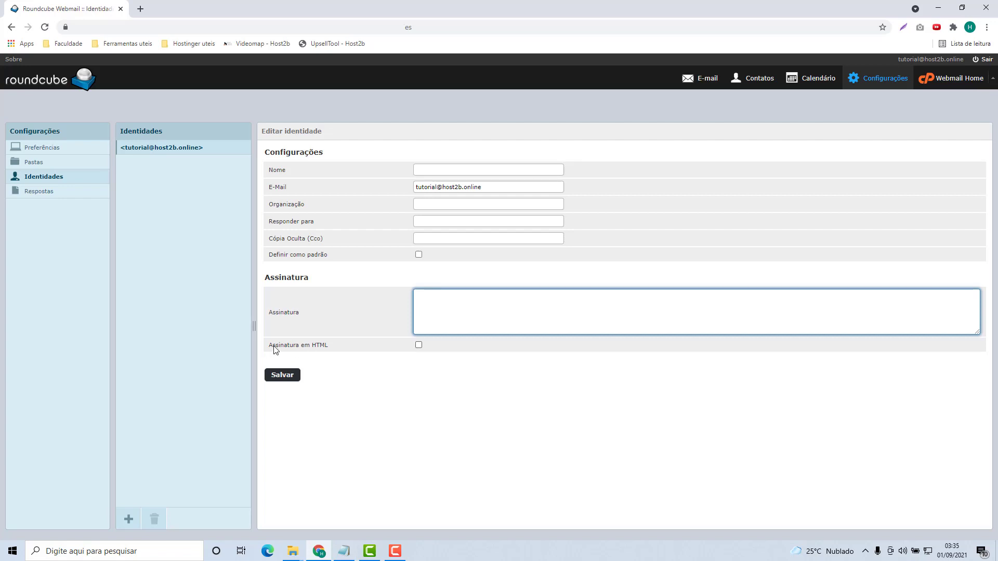
left_click(419, 346)
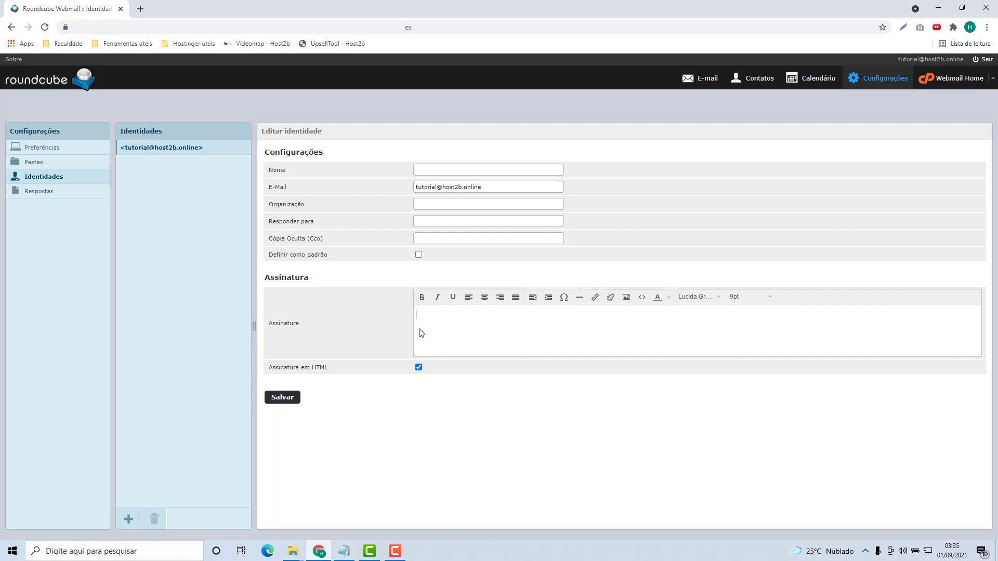
Step: Open the signature's source code editor and copy the entire HTML signature code from the untitled Notepad document
left_click(641, 300)
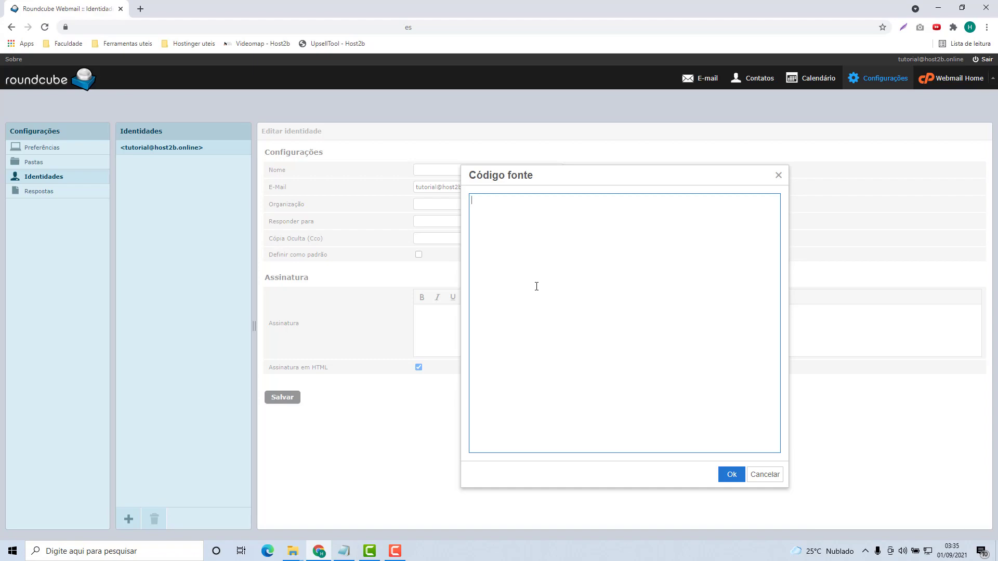
left_click(345, 551)
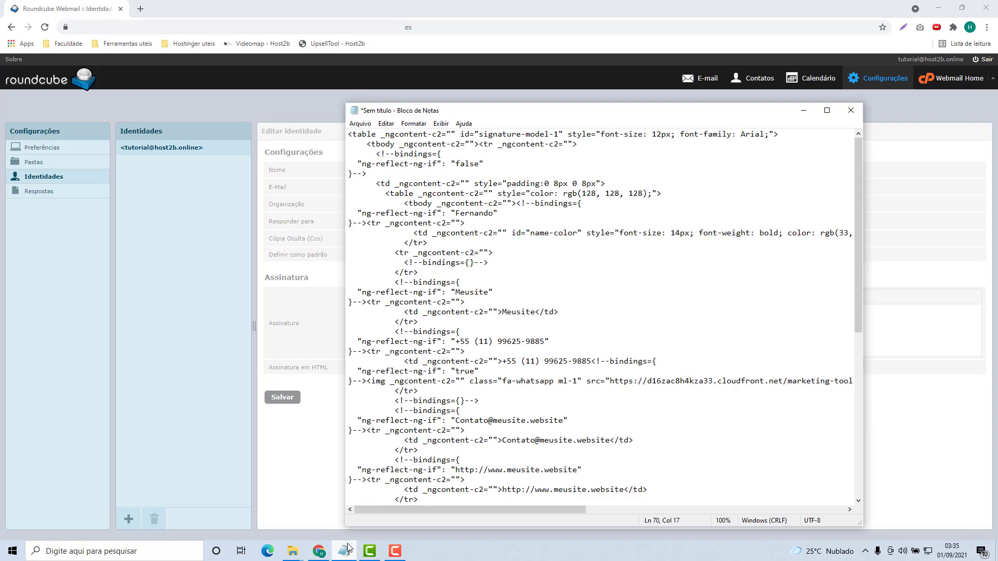
scroll(433, 430, "down", 11)
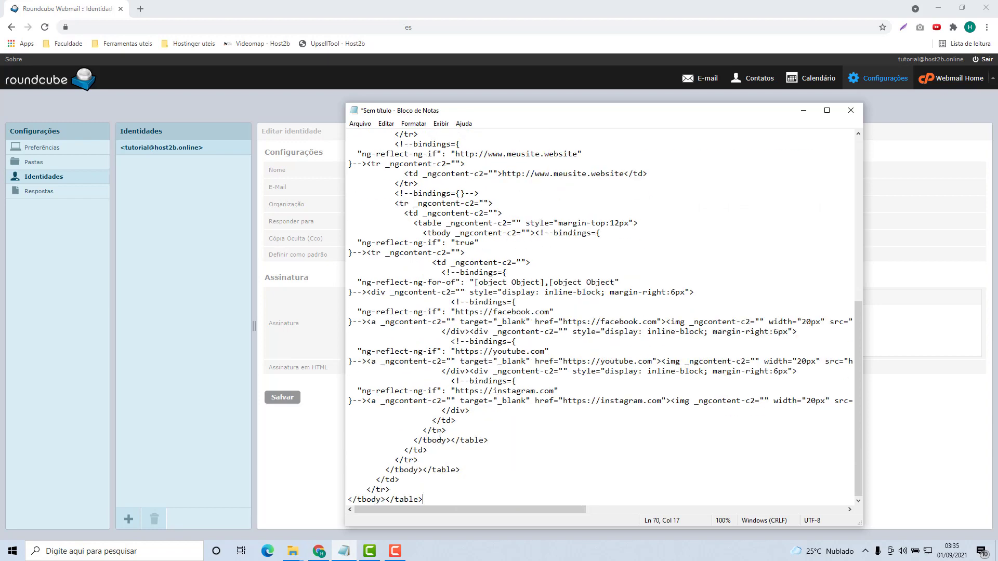
scroll(440, 436, "up", 11)
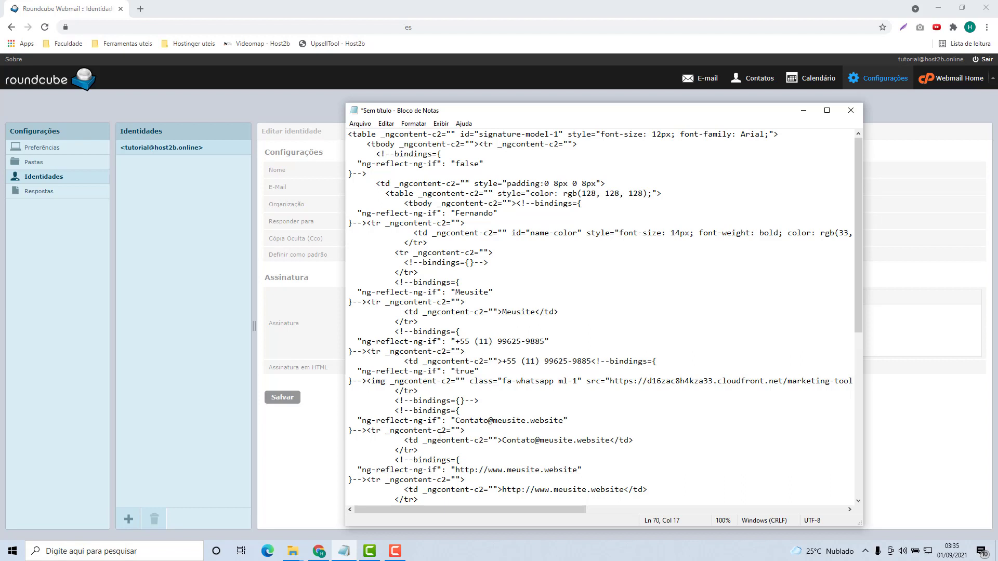
double_click(437, 401)
left_click(437, 402)
key("ctrl+a")
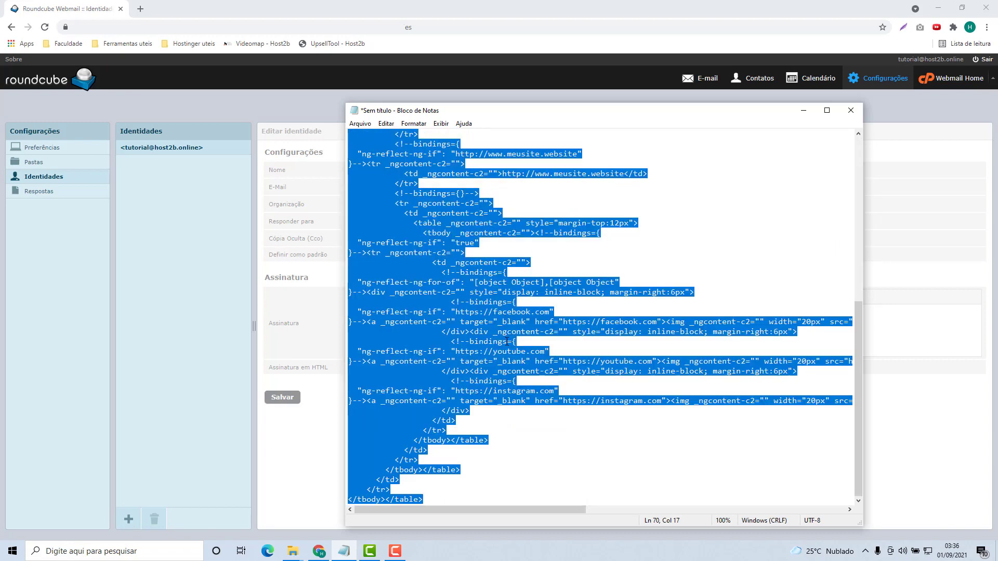
left_click(804, 110)
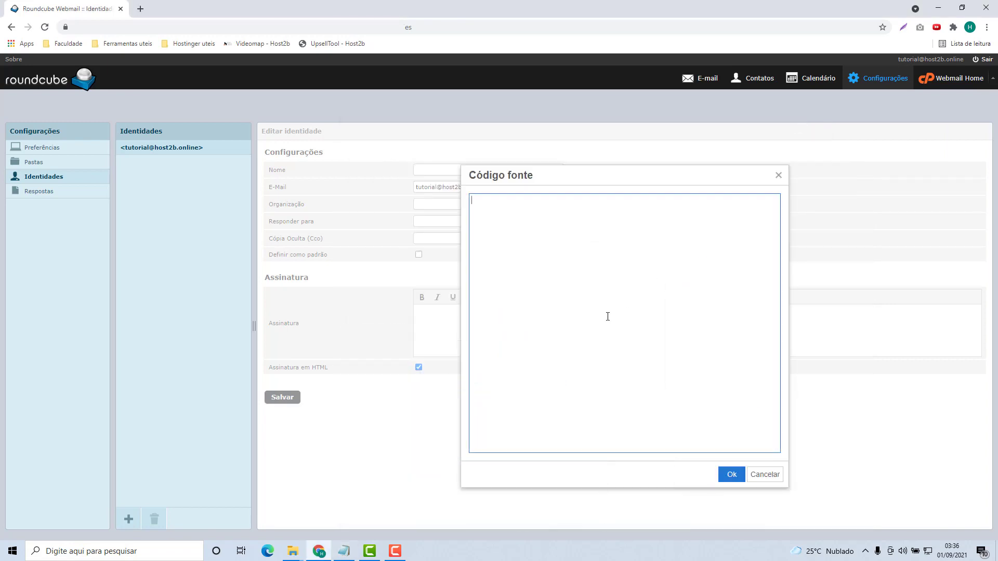
Step: Paste the copied HTML code into the signature's source code and apply it
key("ctrl+v")
scroll(586, 251, "up", 15)
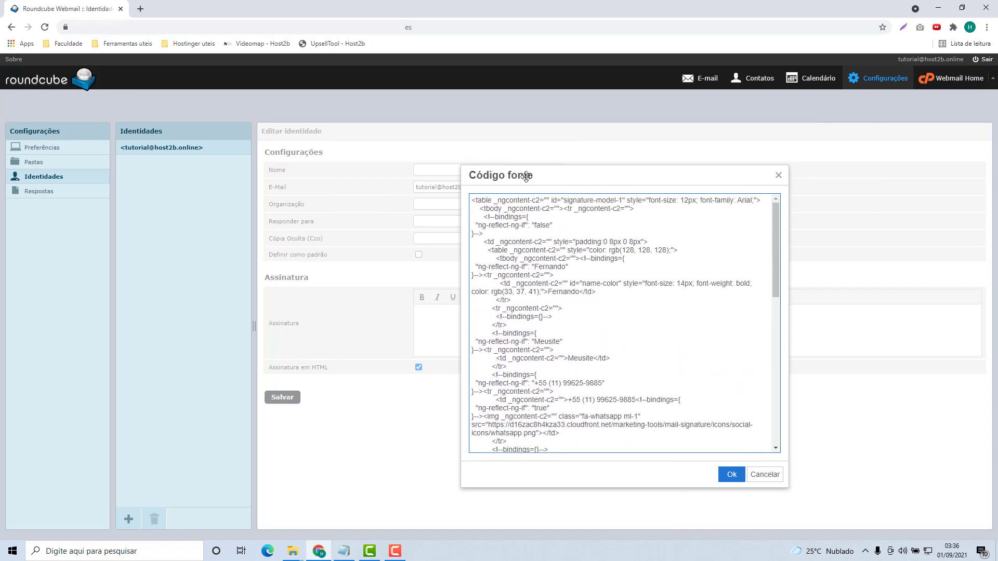
left_click(730, 476)
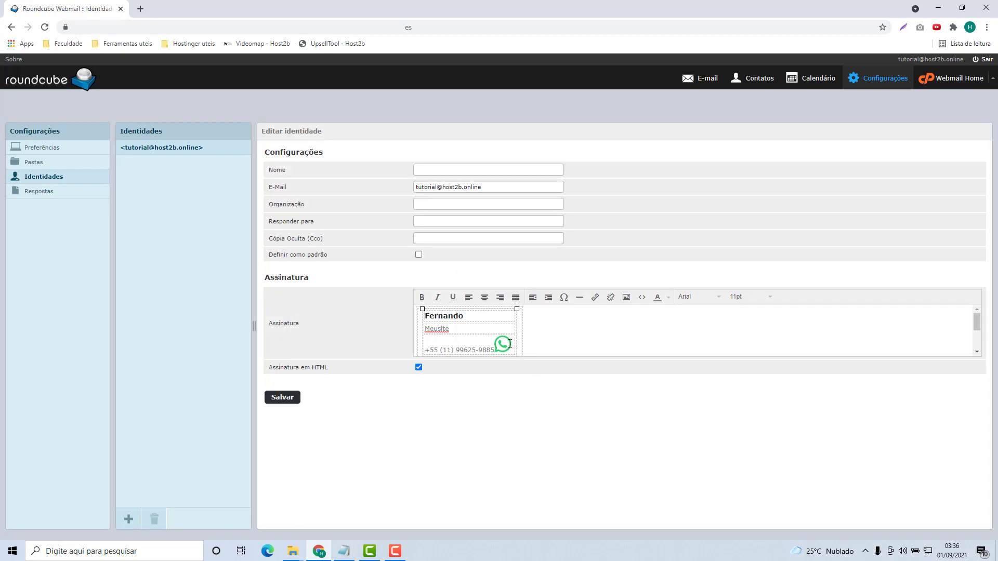
Step: Review the rendered signature from the name down to the social media icons and save the identity
scroll(510, 343, "down", 2)
scroll(518, 350, "up", 2)
scroll(455, 319, "down", 2)
scroll(504, 338, "up", 2)
scroll(472, 334, "down", 2)
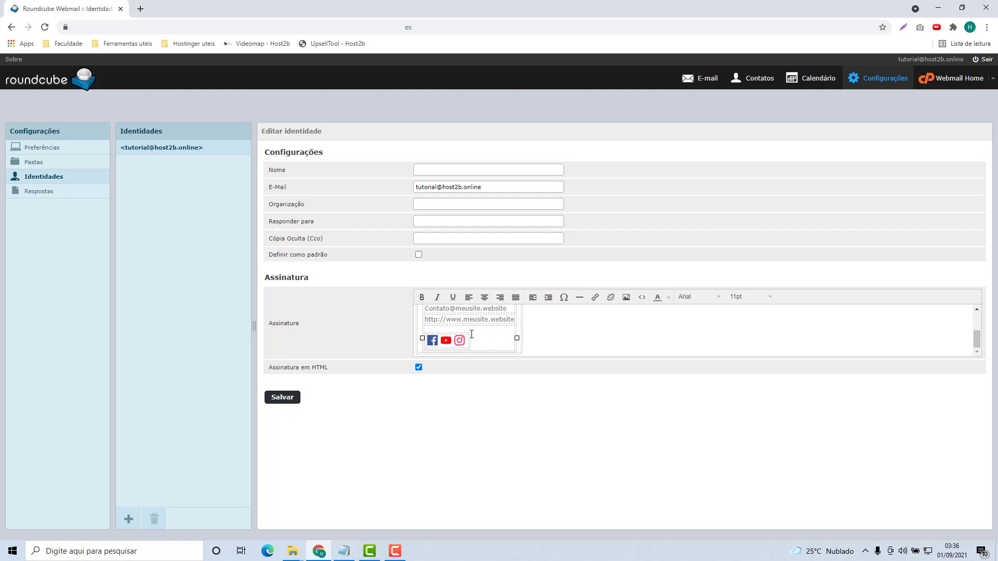
scroll(472, 334, "up", 2)
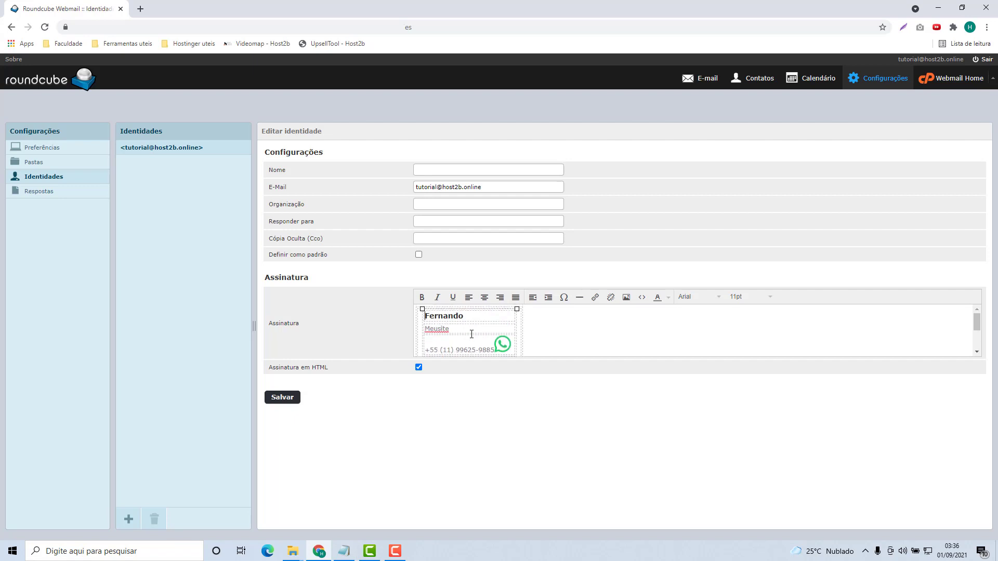
scroll(453, 329, "down", 2)
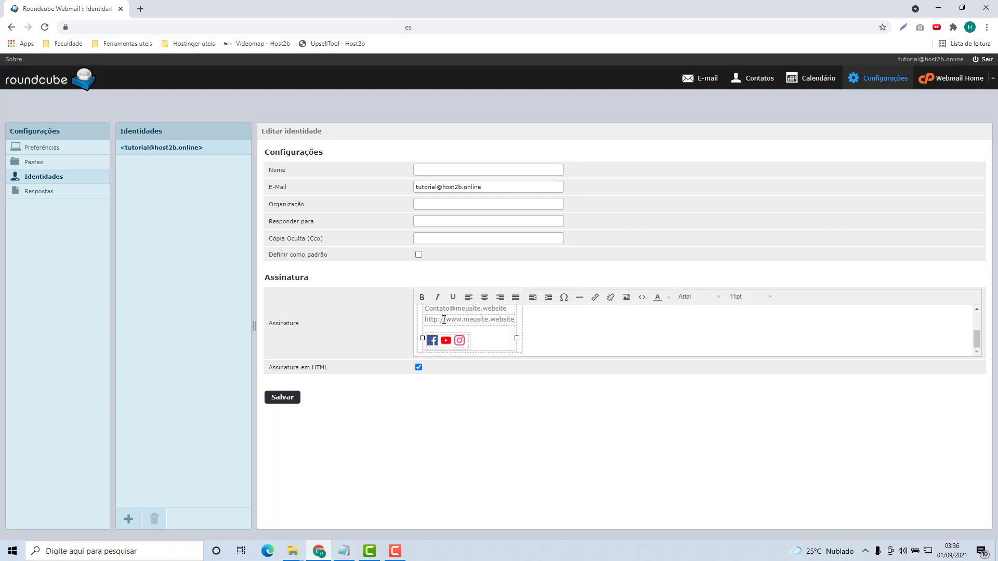
left_click(283, 398)
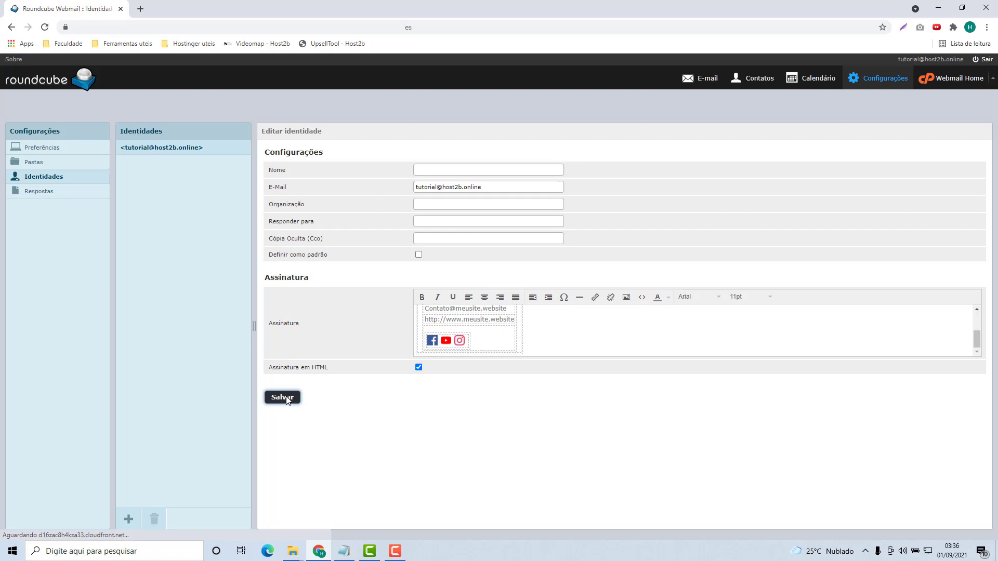
scroll(460, 343, "down", 2)
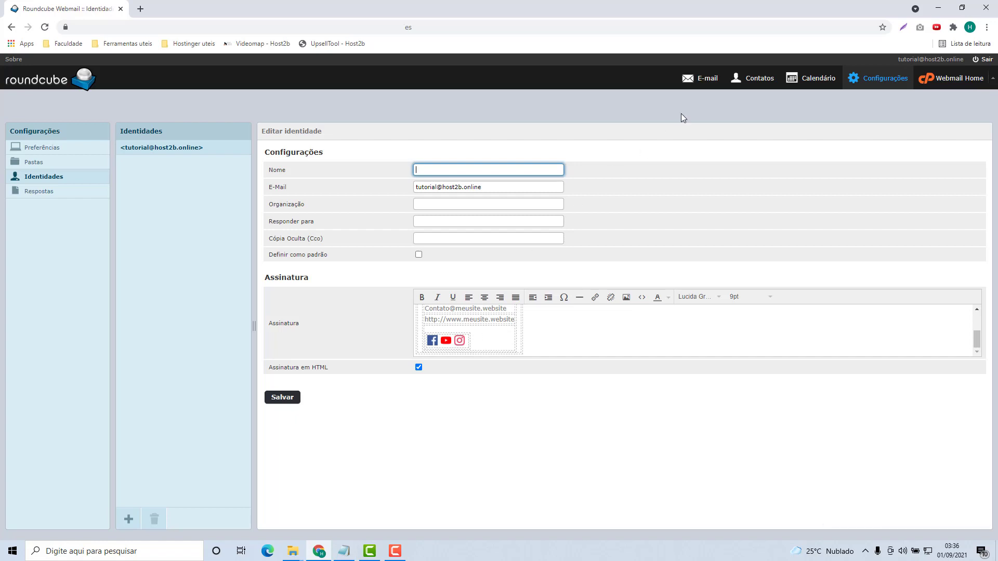
Step: Start a new email and examine the signature's contact lines in the message body
left_click(712, 85)
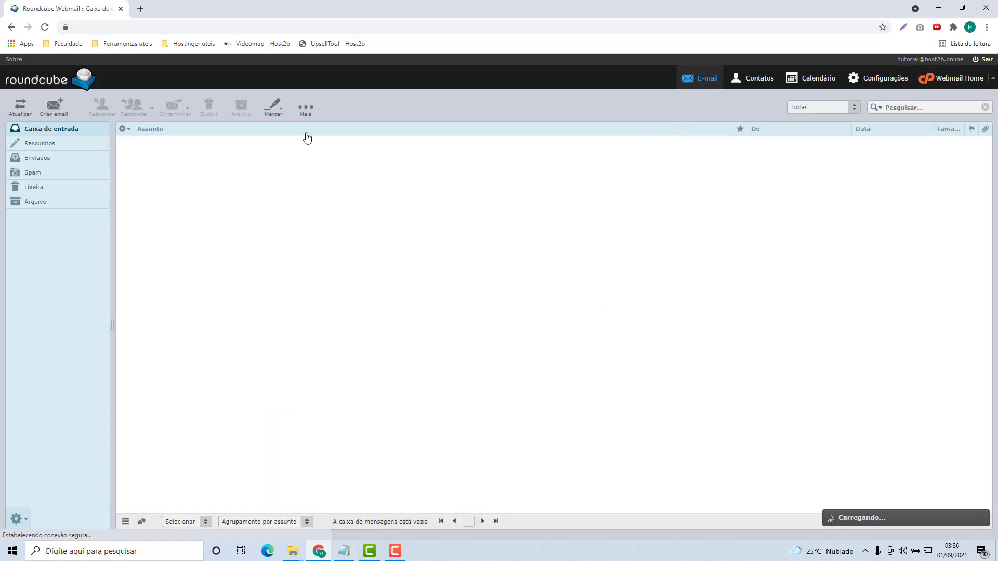
left_click(67, 115)
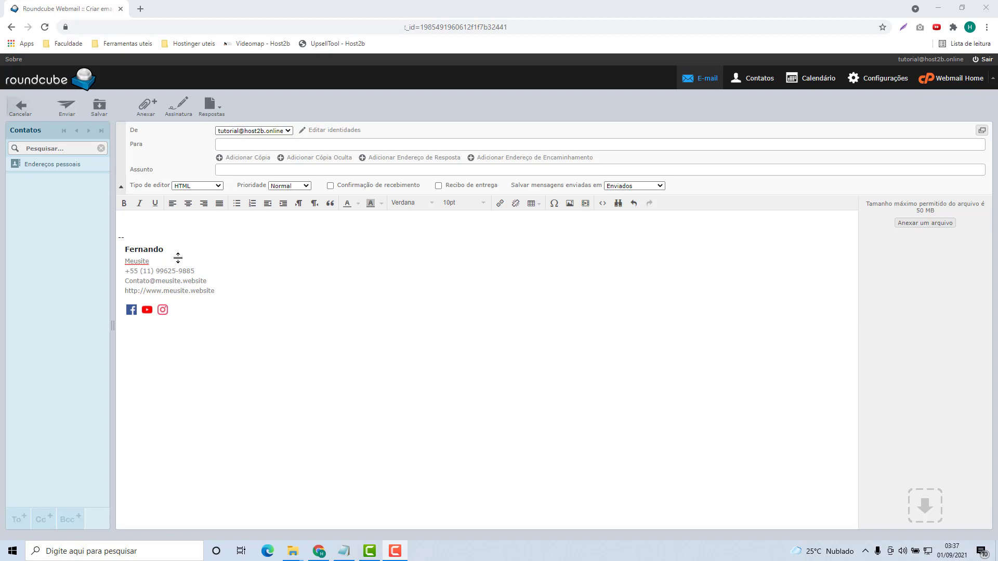
left_click(150, 280)
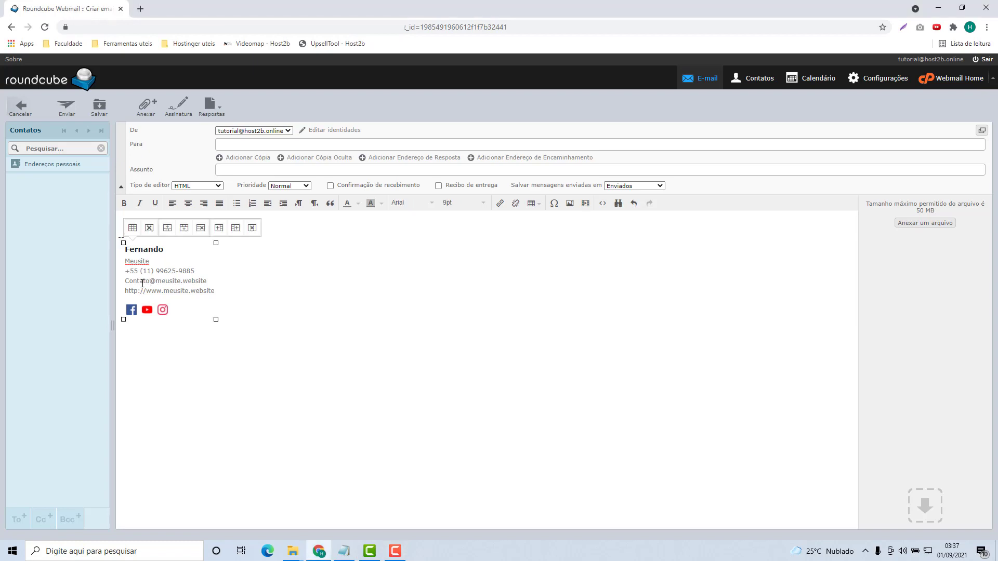
double_click(203, 291)
double_click(176, 281)
double_click(165, 272)
left_click(169, 344)
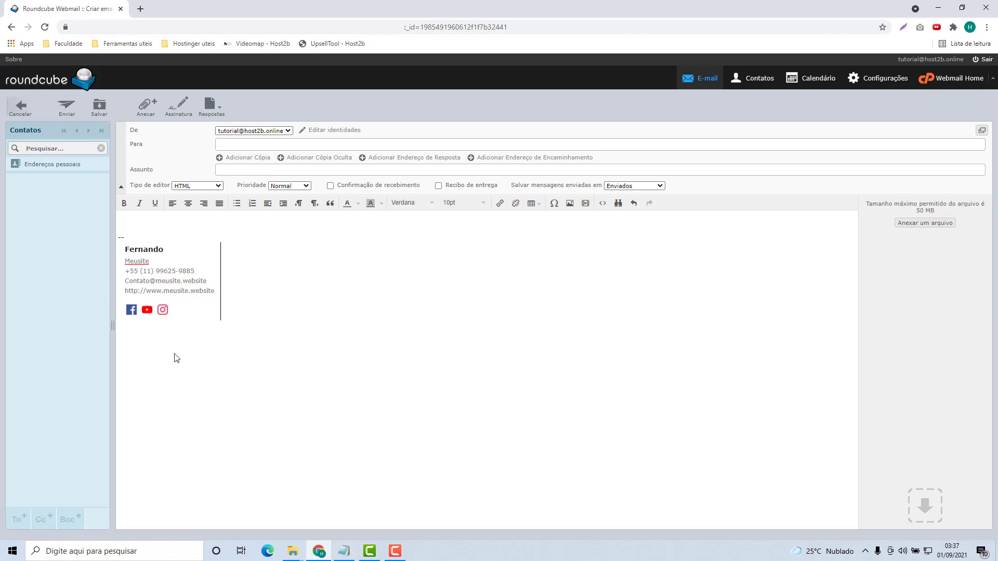